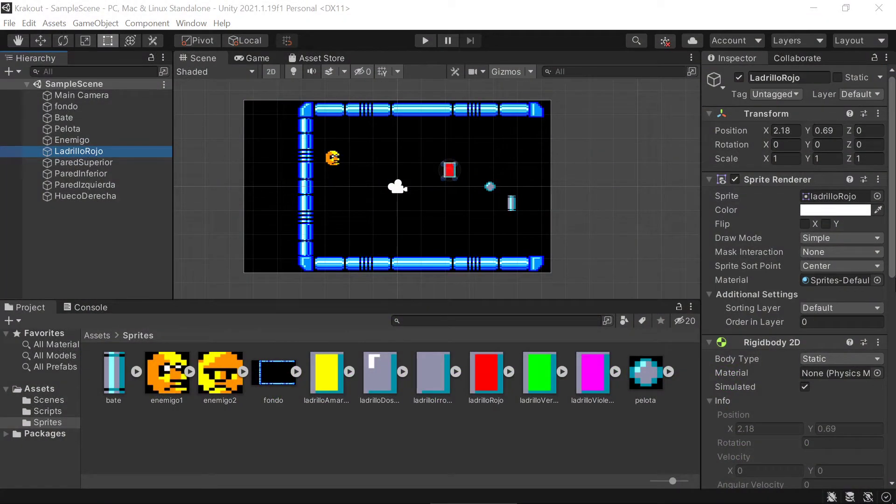
# Step: Add a yellow brick to the scene from the ladrilloAmarillo sprite
pyautogui.click(349, 315)
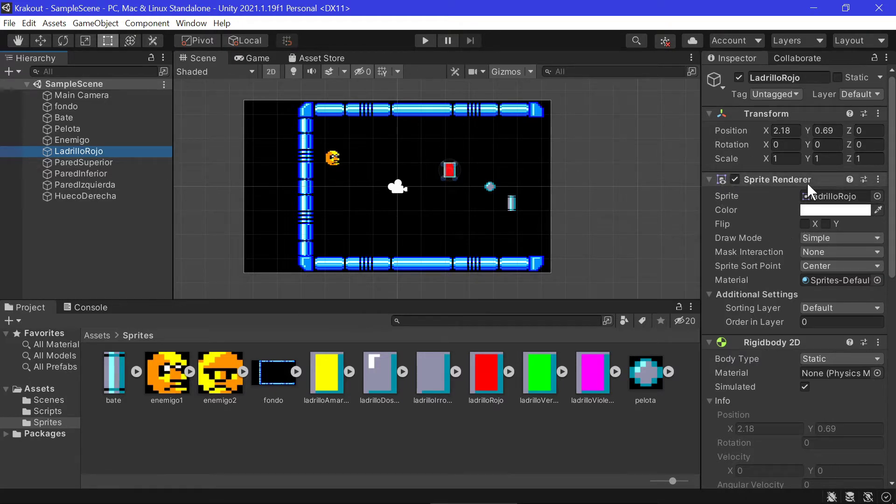
pyautogui.scroll(-8, 807, 183)
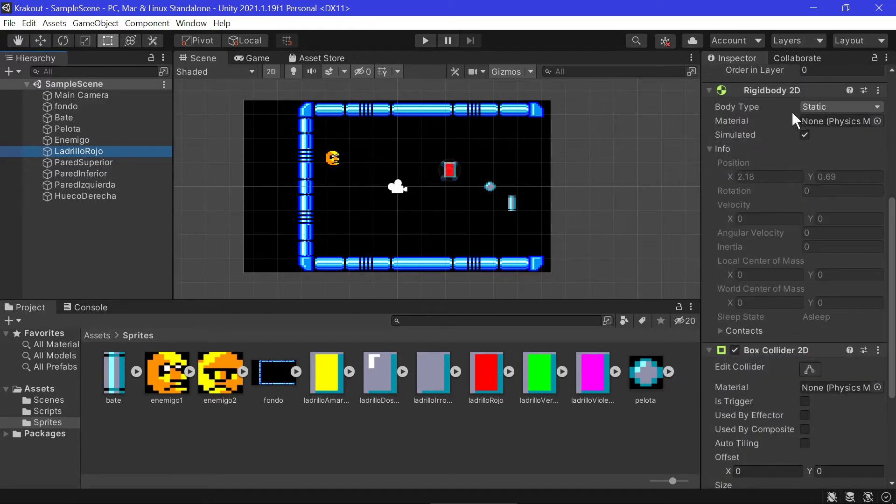
pyautogui.scroll(-5, 817, 350)
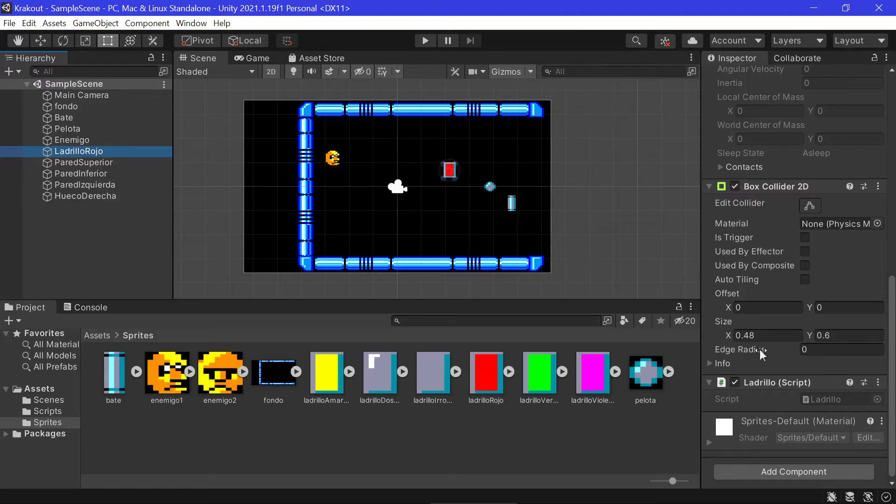
pyautogui.moveTo(317, 385); pyautogui.dragTo(452, 201)
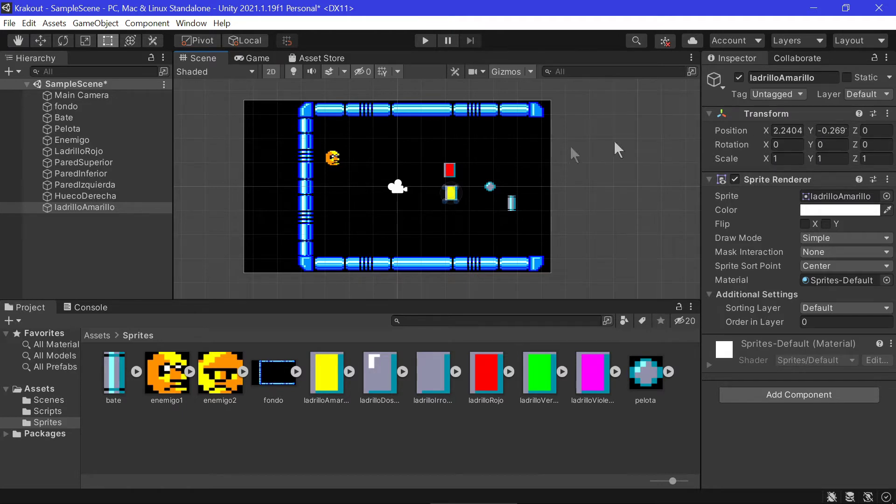
pyautogui.click(452, 172)
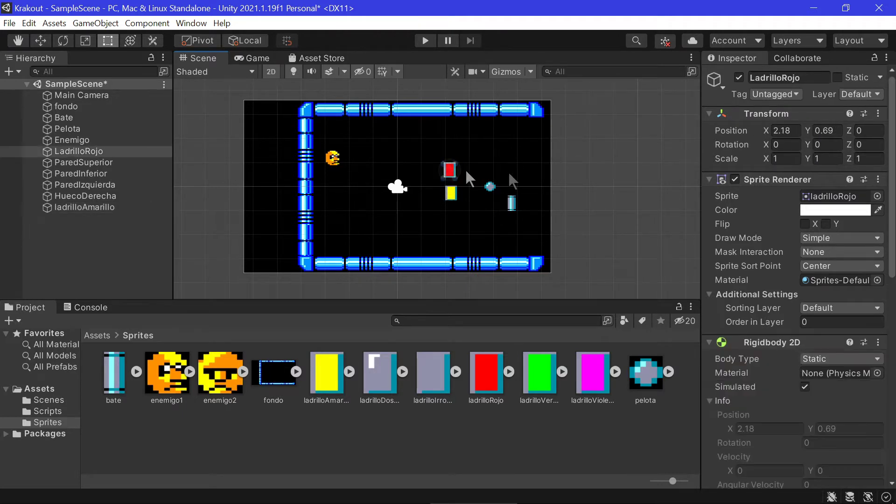
pyautogui.click(450, 193)
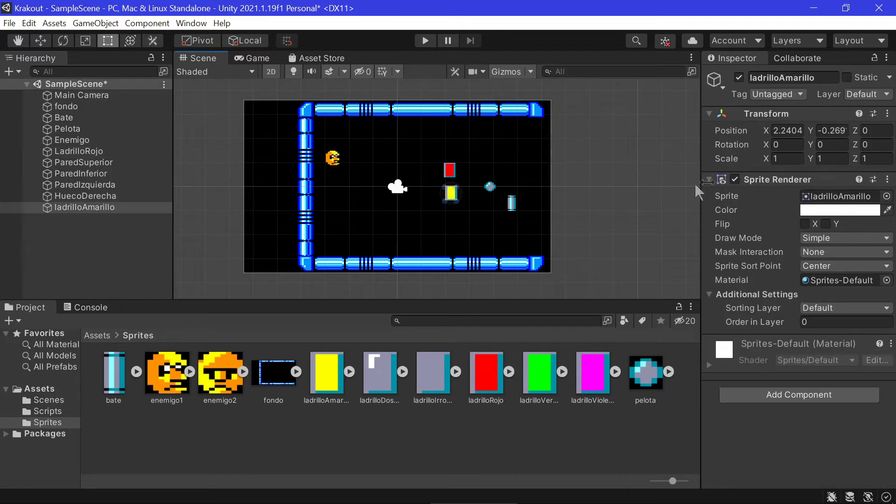
# Step: Position the yellow brick at X 2.18, Y -0.269, under the red brick
pyautogui.moveTo(766, 130); pyautogui.dragTo(789, 137)
pyautogui.doubleClick(787, 131)
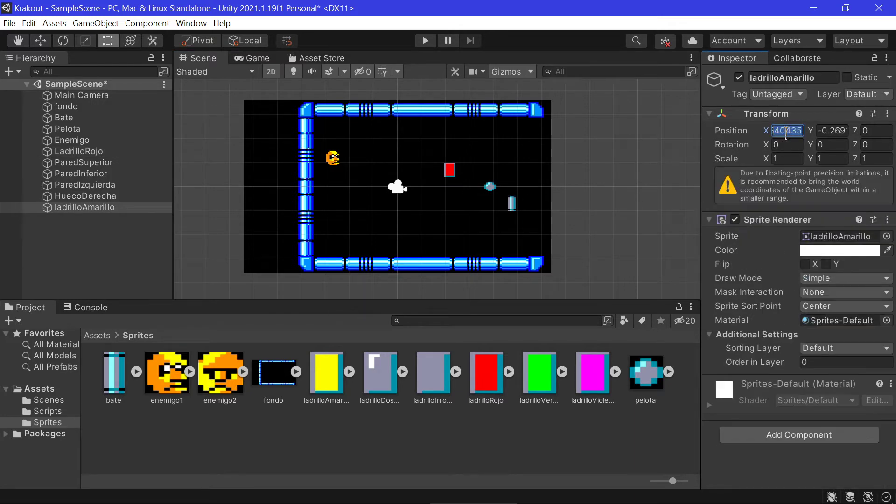
pyautogui.write('2.13')
pyautogui.press('BackSpace')
pyautogui.write('8')
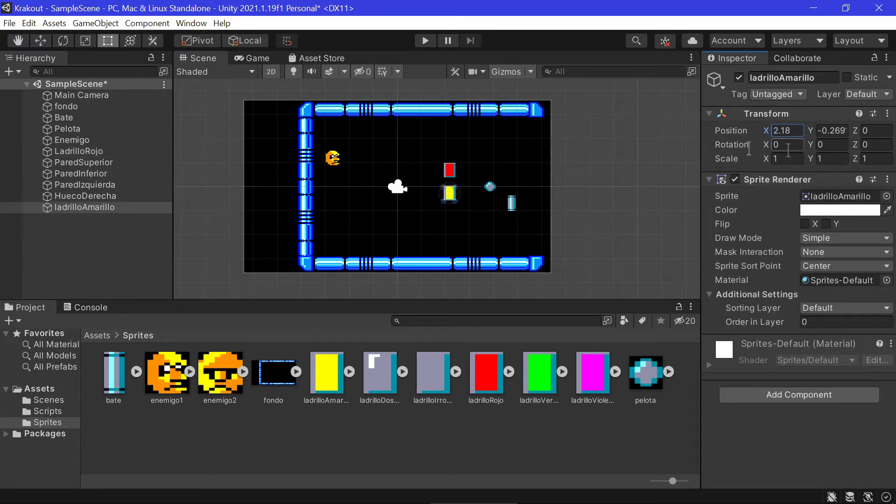
pyautogui.click(41, 43)
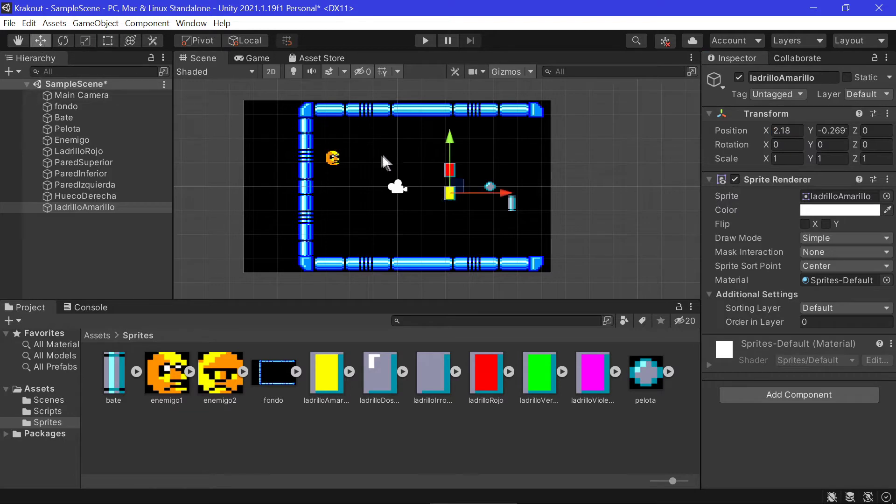
pyautogui.moveTo(451, 135); pyautogui.dragTo(443, 138)
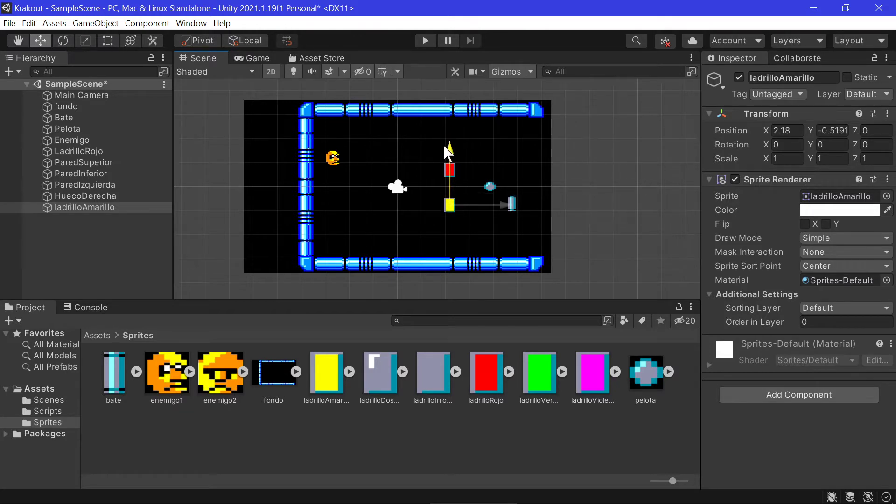
pyautogui.moveTo(443, 138); pyautogui.dragTo(444, 130)
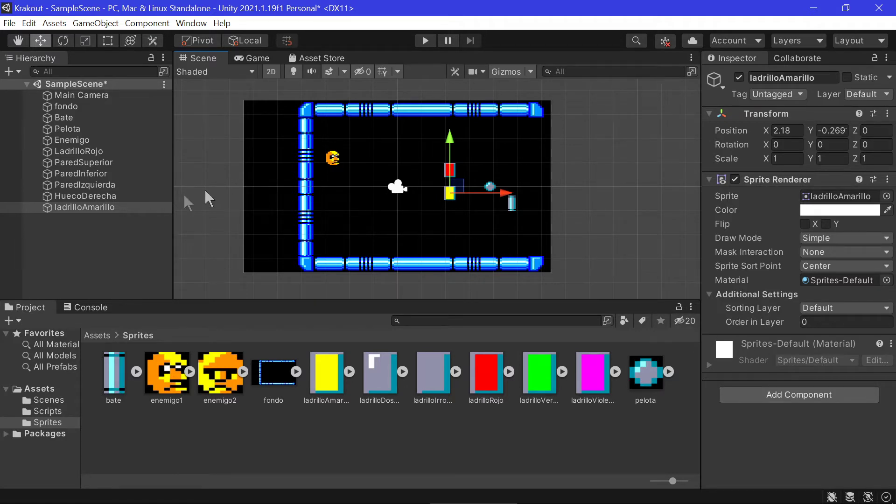
pyautogui.click(99, 208)
# Step: Delete the yellow brick and duplicate LadrilloRojo, moving the copy below to Y -0.06
pyautogui.press('Delete')
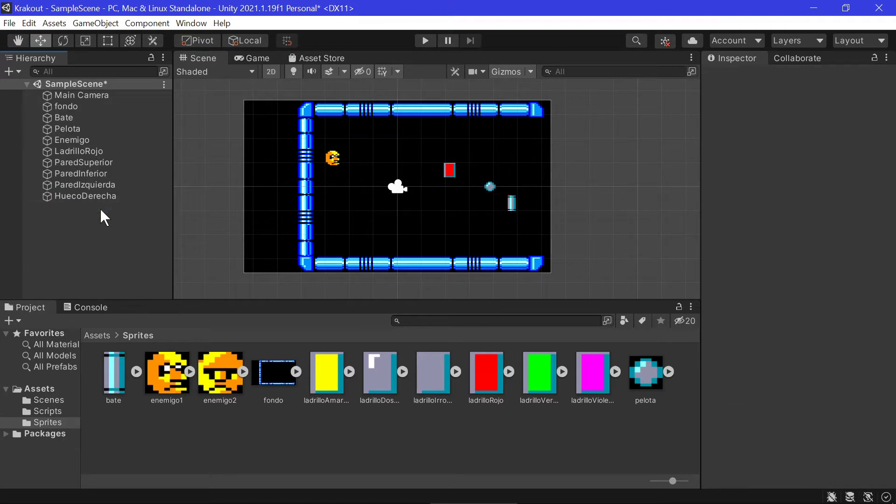
pyautogui.click(451, 170)
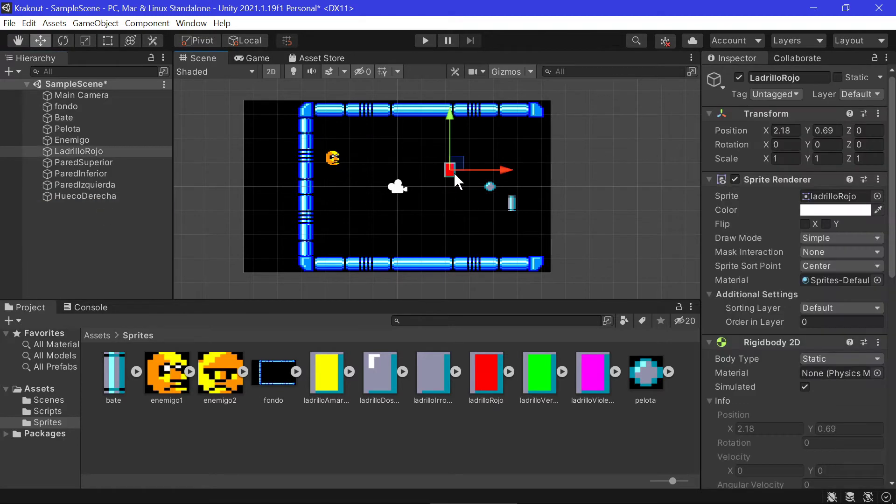
pyautogui.rightClick(128, 152)
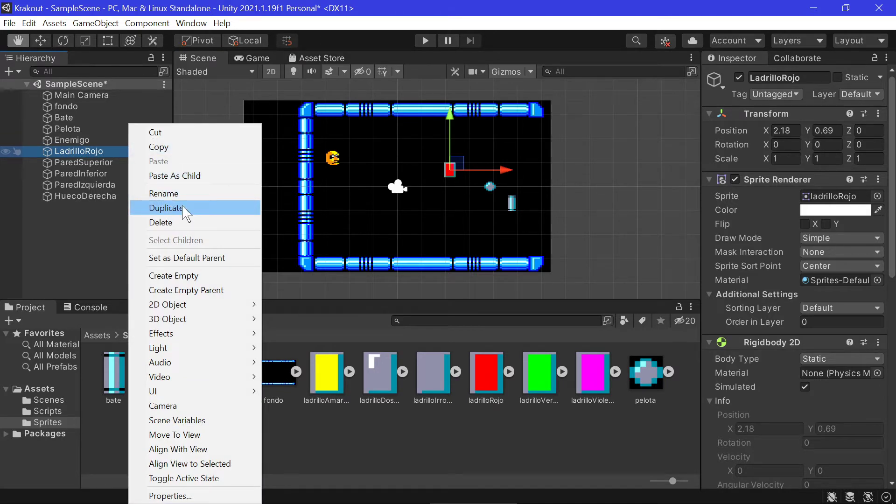
pyautogui.press('Escape')
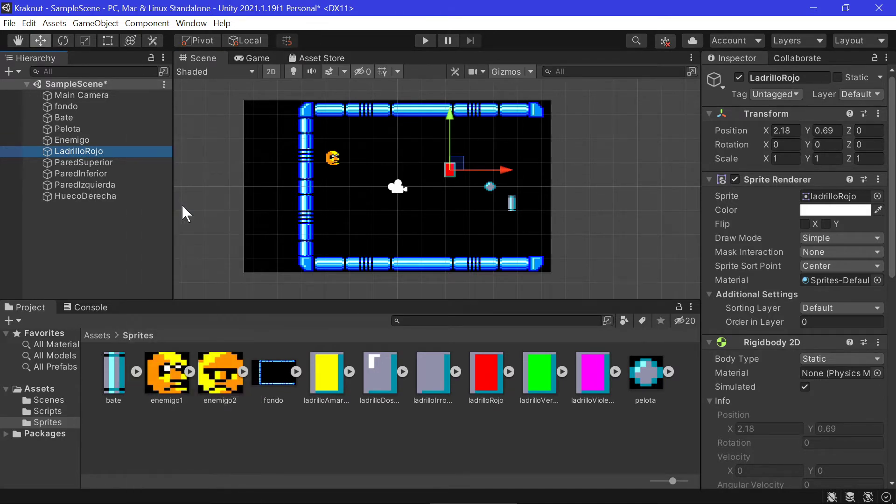
pyautogui.hotkey('ctrl', 'd')
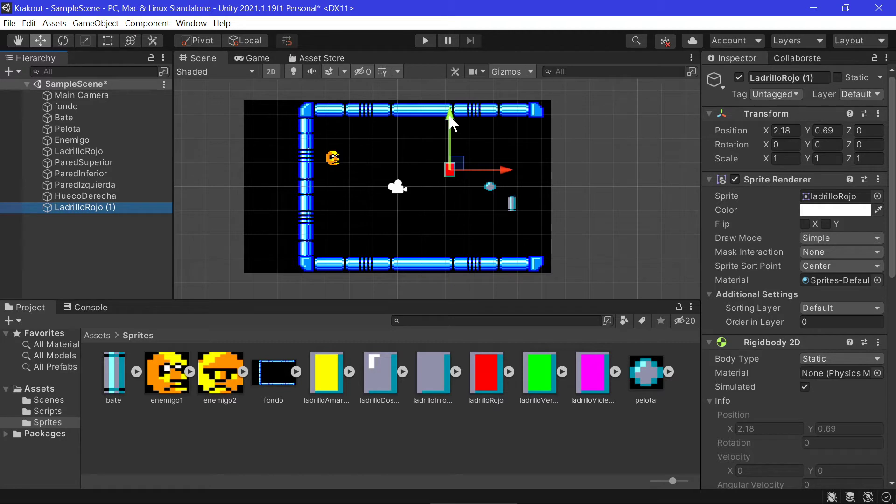
pyautogui.moveTo(450, 124); pyautogui.dragTo(451, 140)
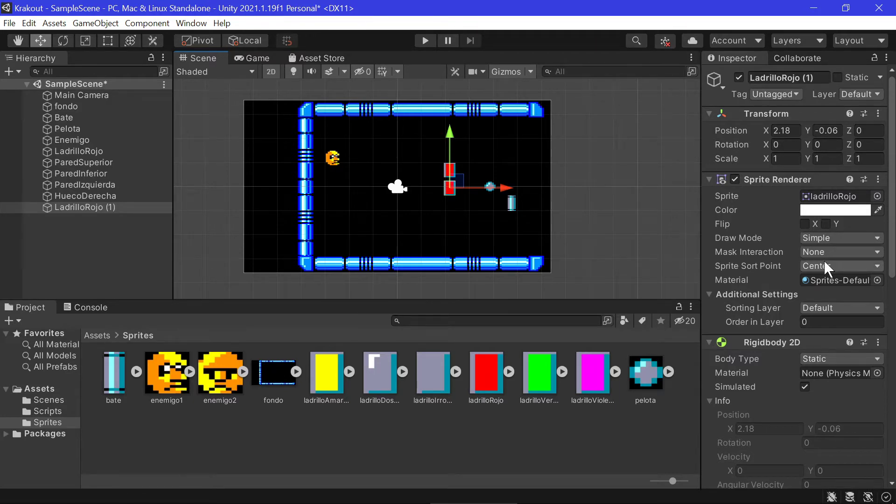
pyautogui.scroll(-5, 824, 260)
pyautogui.scroll(-5, 797, 209)
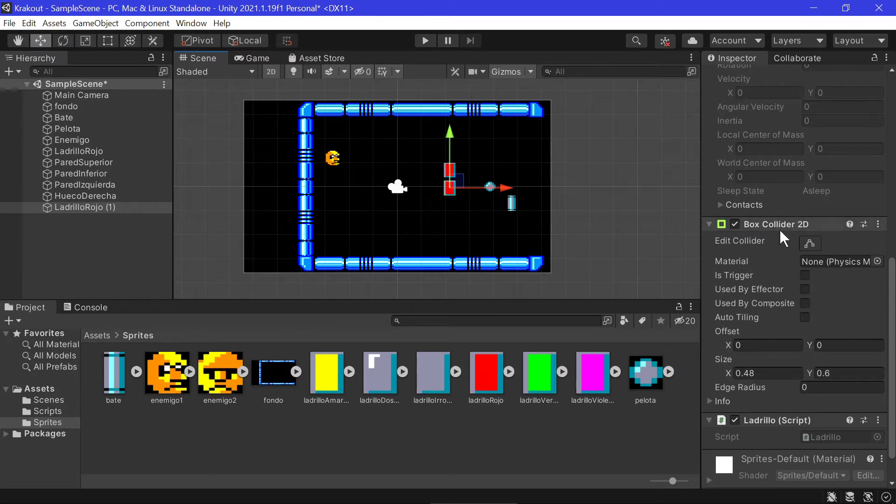
pyautogui.scroll(-3, 781, 233)
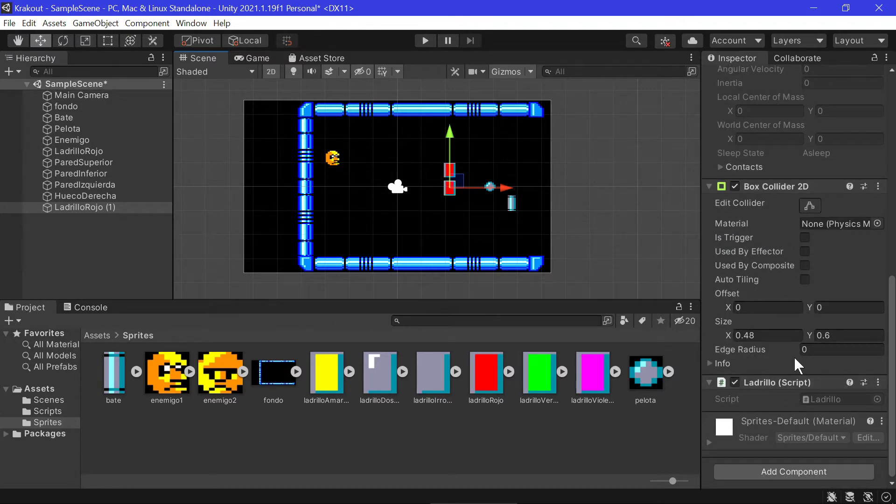
pyautogui.scroll(10, 794, 356)
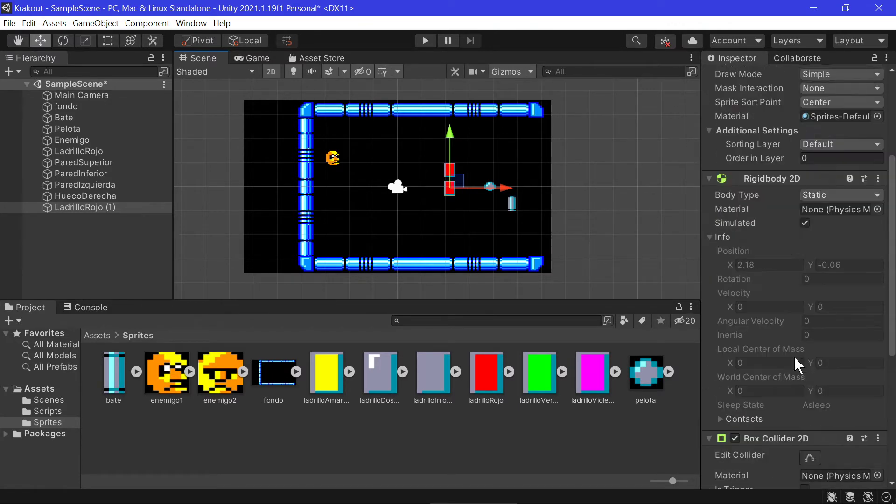
pyautogui.scroll(3, 794, 355)
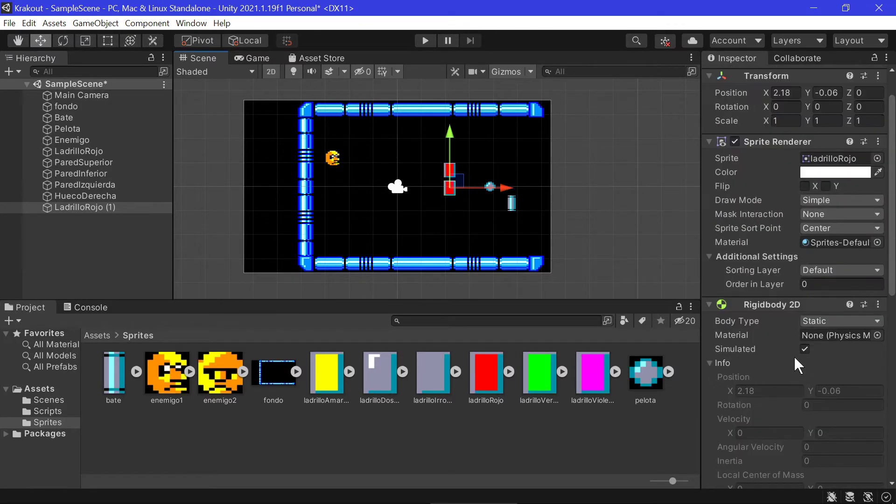
pyautogui.click(830, 159)
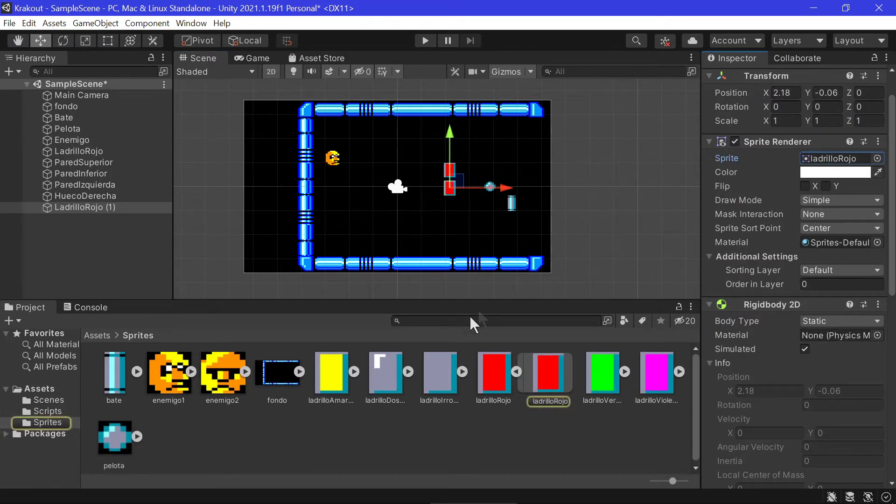
pyautogui.moveTo(331, 373)
pyautogui.mouseDown()
pyautogui.moveTo(773, 247)
pyautogui.moveTo(854, 166)
pyautogui.mouseUp()
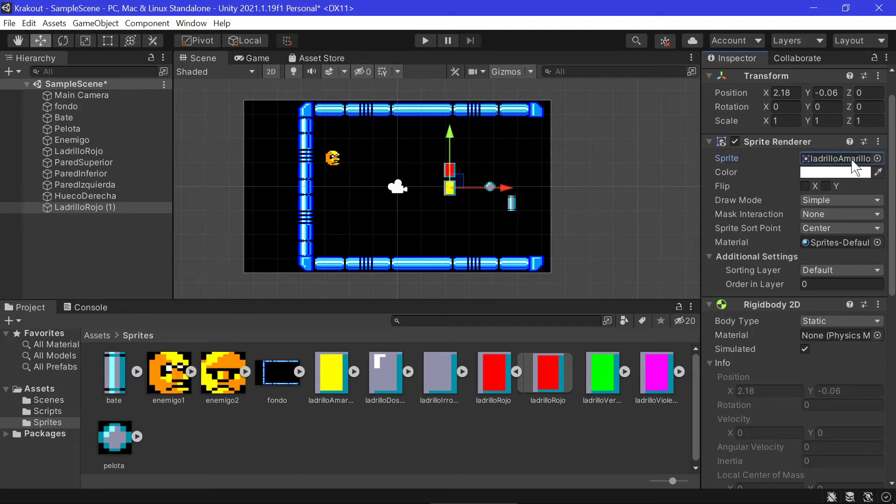
pyautogui.scroll(-3, 822, 187)
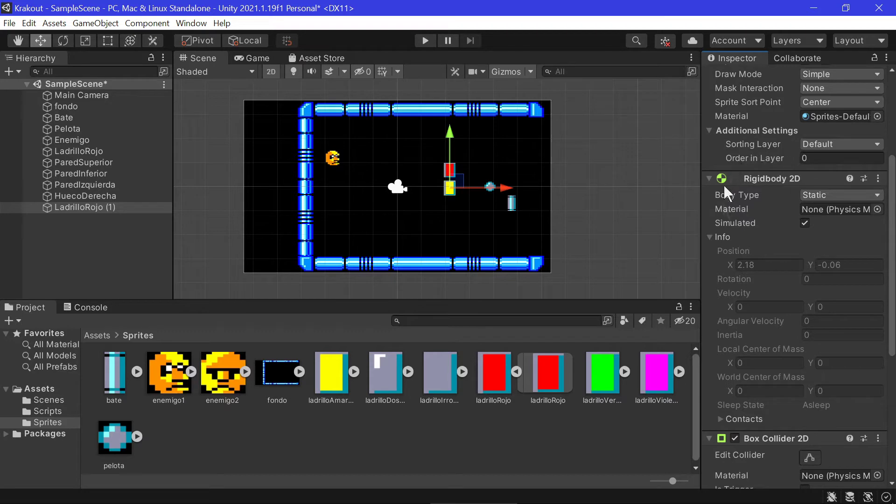
pyautogui.scroll(-3, 758, 231)
pyautogui.scroll(-3, 768, 245)
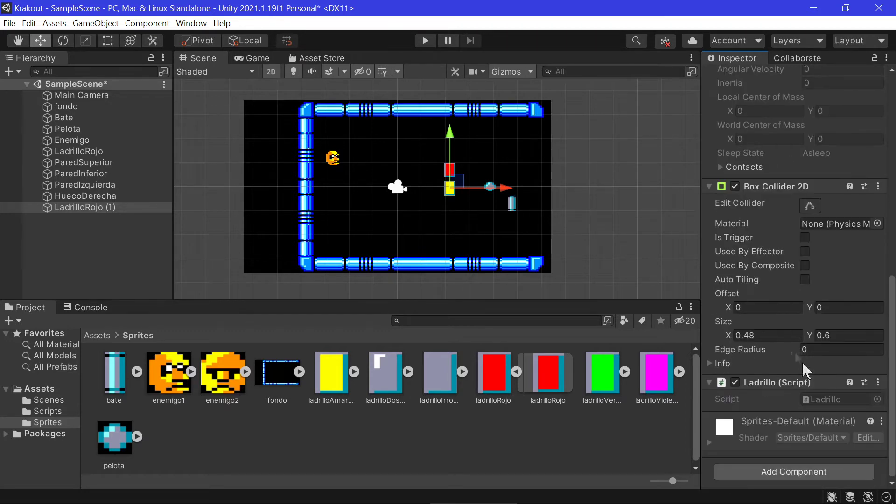
pyautogui.scroll(9, 793, 224)
pyautogui.scroll(1, 811, 220)
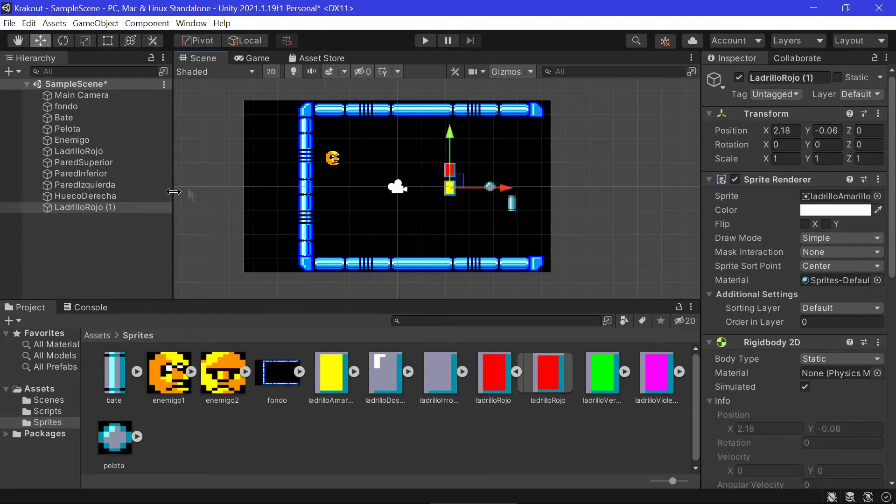
pyautogui.click(129, 208)
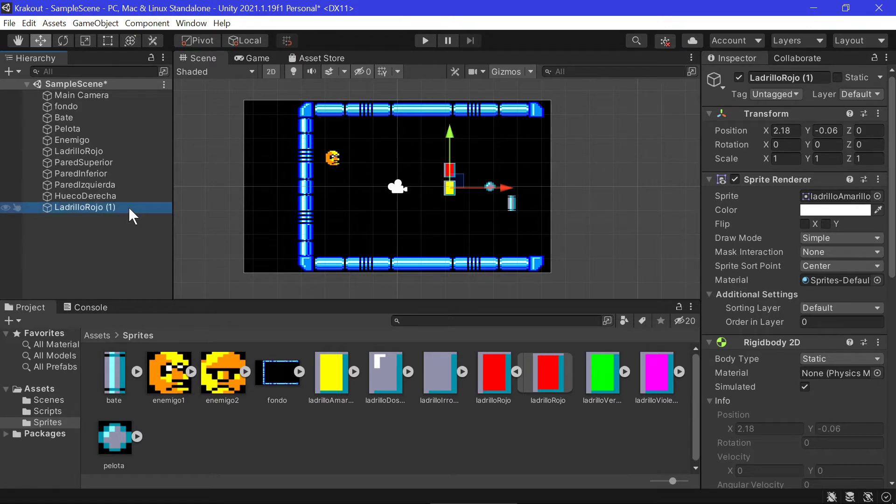
# Step: Delete LadrilloRojo (1), then create a Prefabs folder in Assets and open it
pyautogui.press('Delete')
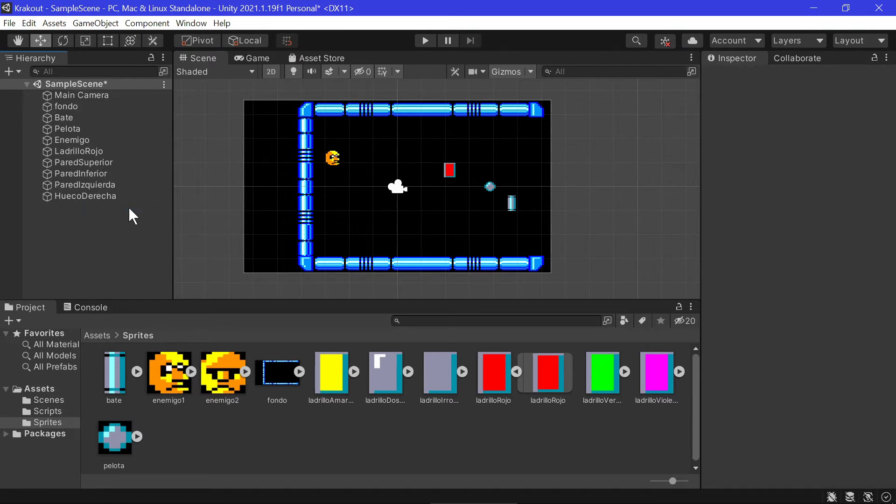
pyautogui.click(45, 389)
pyautogui.rightClick(283, 391)
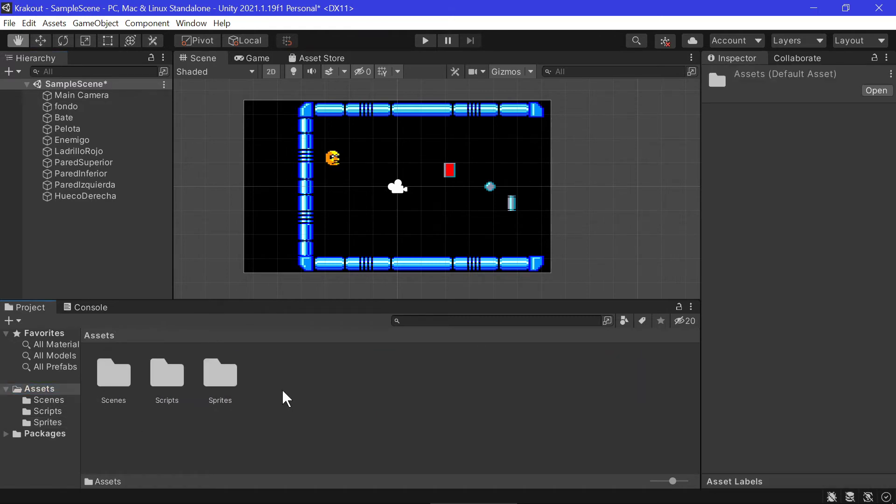
pyautogui.moveTo(373, 84)
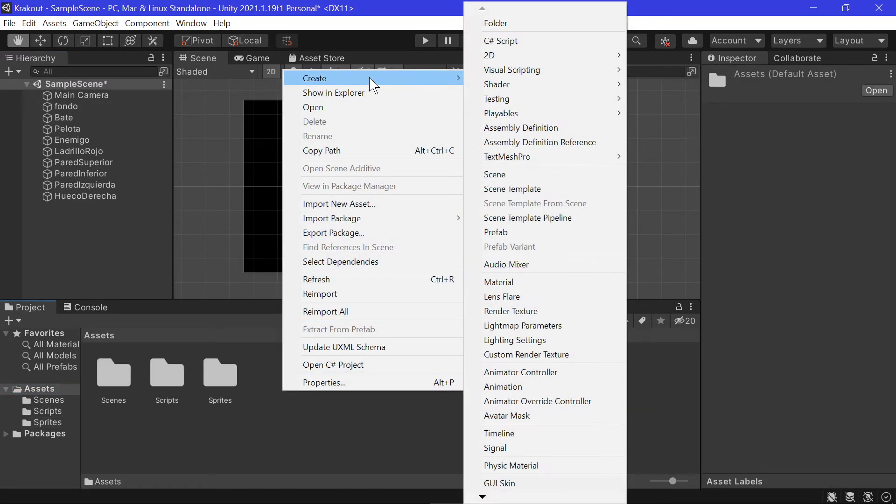
pyautogui.click(544, 24)
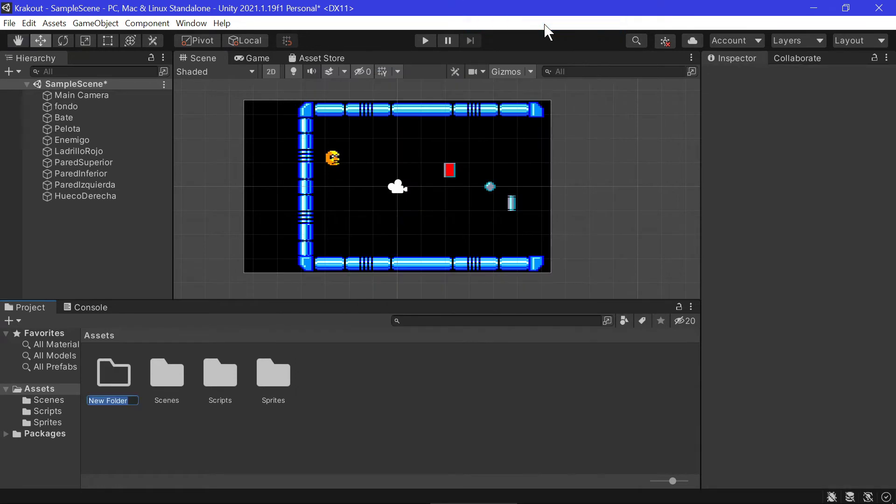
pyautogui.write('Prefabs')
pyautogui.press('Return')
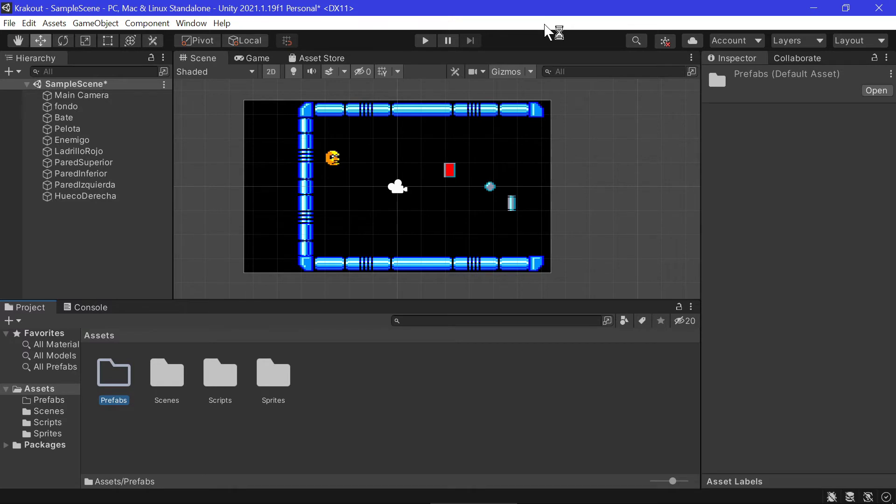
pyautogui.doubleClick(114, 374)
# Step: Save LadrilloRojo as a prefab in Prefabs and drag four instances into the scene
pyautogui.moveTo(88, 151)
pyautogui.mouseDown()
pyautogui.moveTo(169, 297)
pyautogui.moveTo(172, 388)
pyautogui.mouseUp()
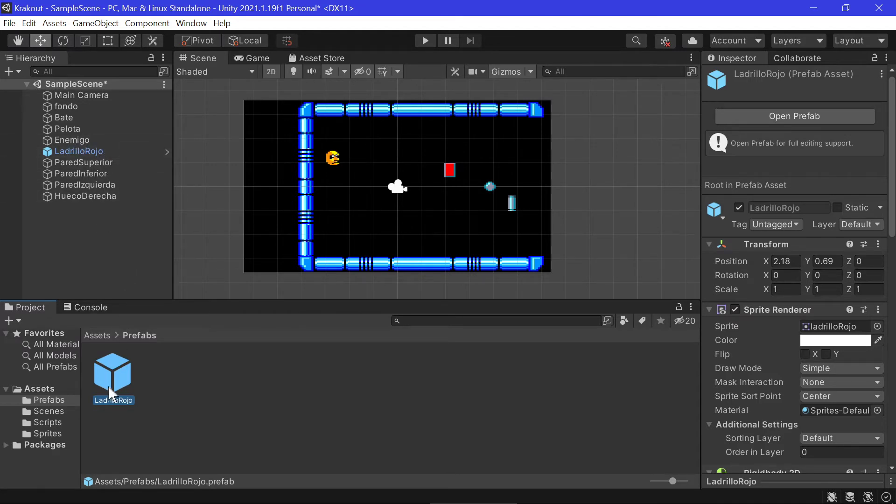
pyautogui.moveTo(121, 379); pyautogui.dragTo(452, 202)
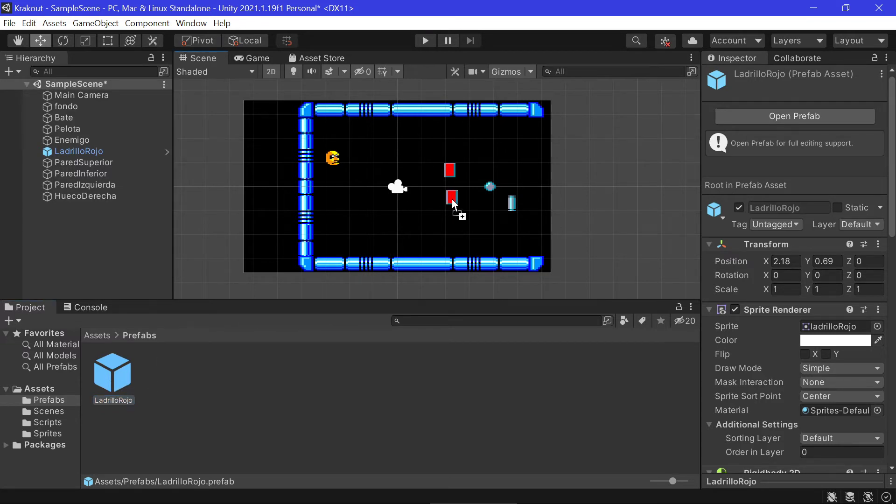
pyautogui.moveTo(453, 202); pyautogui.dragTo(451, 202)
pyautogui.moveTo(113, 373)
pyautogui.mouseDown()
pyautogui.moveTo(409, 257)
pyautogui.moveTo(447, 224)
pyautogui.mouseUp()
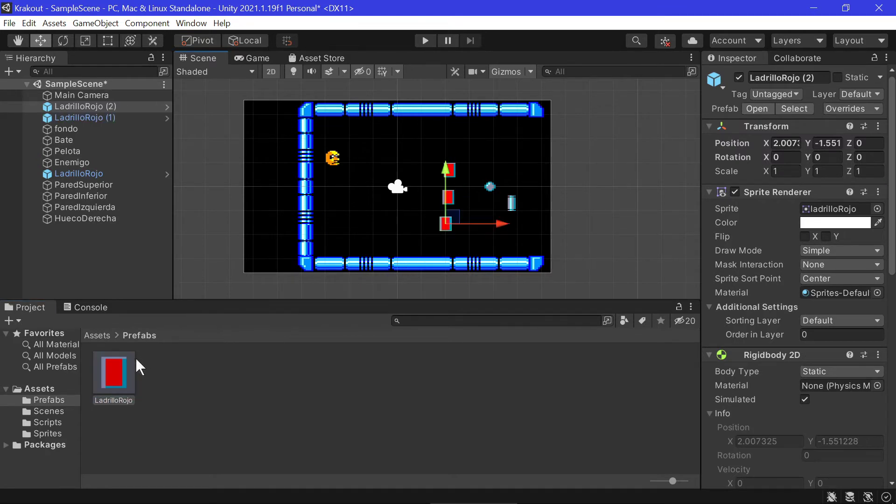
pyautogui.moveTo(115, 373); pyautogui.dragTo(428, 187)
pyautogui.moveTo(113, 373)
pyautogui.mouseDown()
pyautogui.moveTo(409, 247)
pyautogui.moveTo(428, 217)
pyautogui.mouseUp()
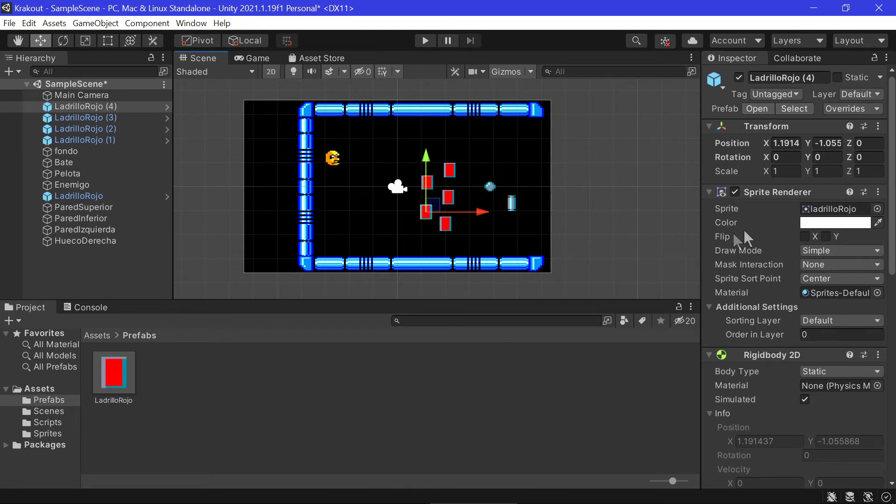
# Step: Change LadrilloRojo (4)'s Sprite Renderer color to yellow E0E039
pyautogui.click(814, 222)
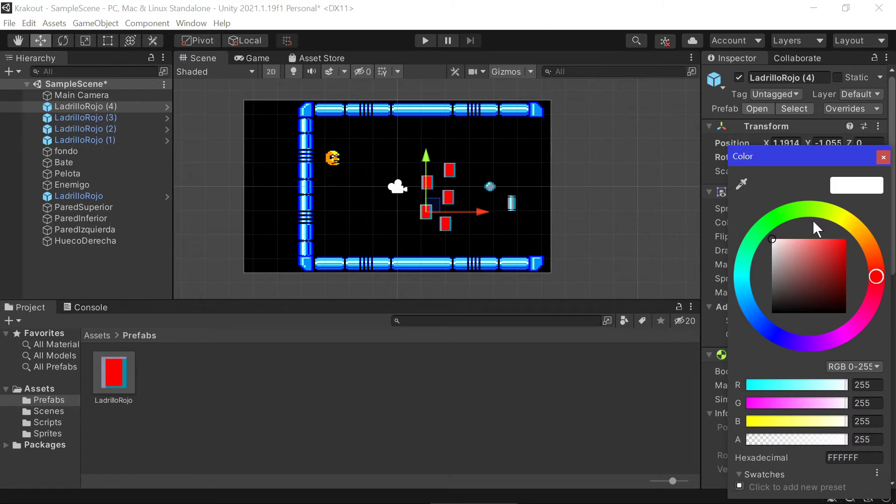
pyautogui.moveTo(836, 221); pyautogui.dragTo(843, 218)
pyautogui.click(827, 249)
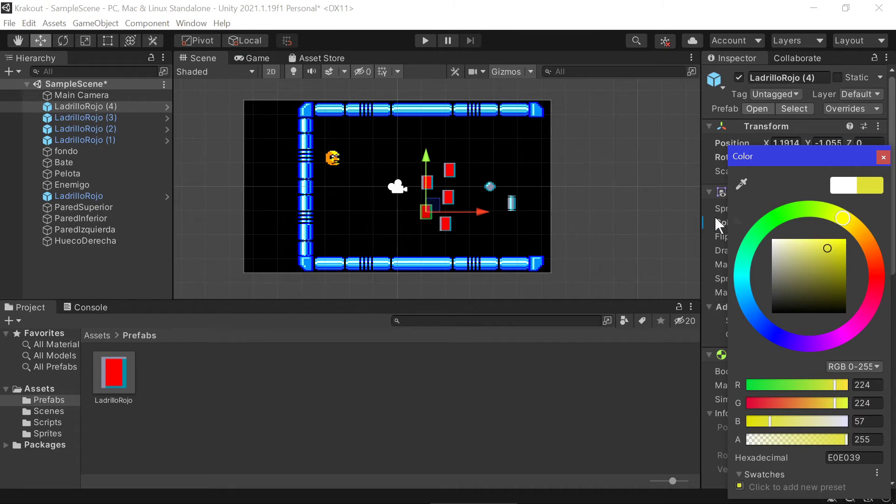
pyautogui.click(883, 157)
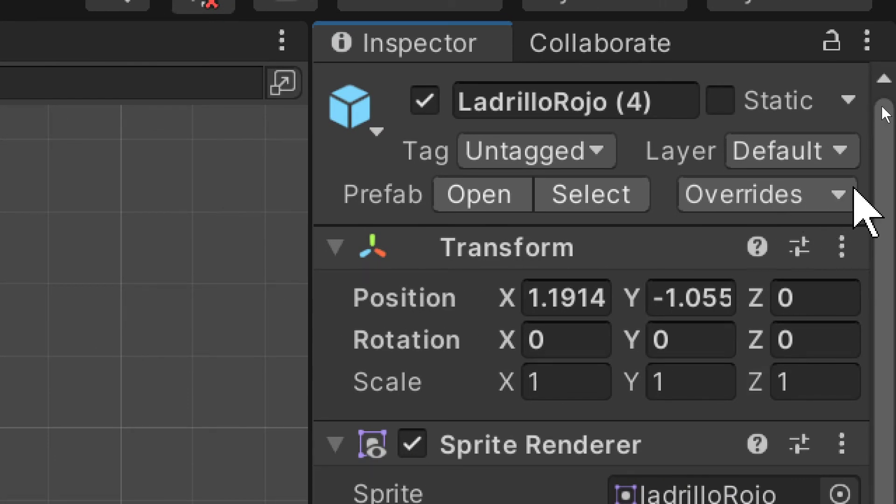
# Step: Use Overrides > Apply All on LadrilloRojo (4) to push its yellow tint to the prefab
pyautogui.click(838, 192)
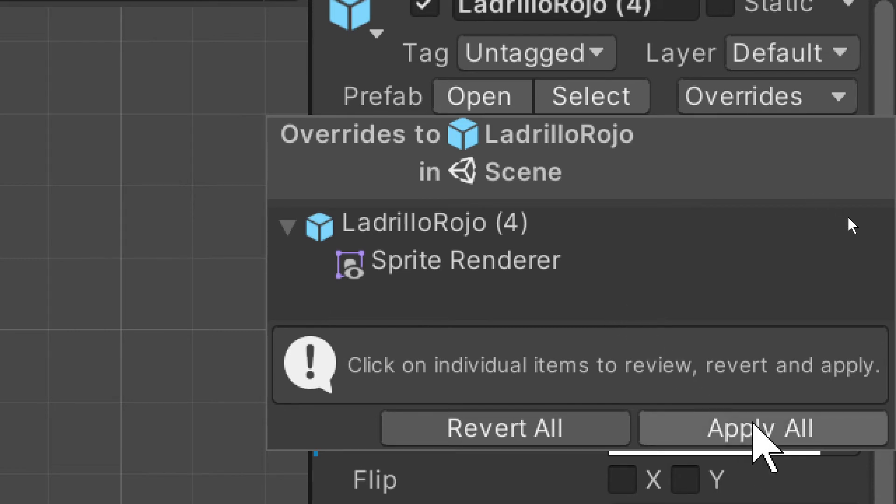
pyautogui.click(753, 423)
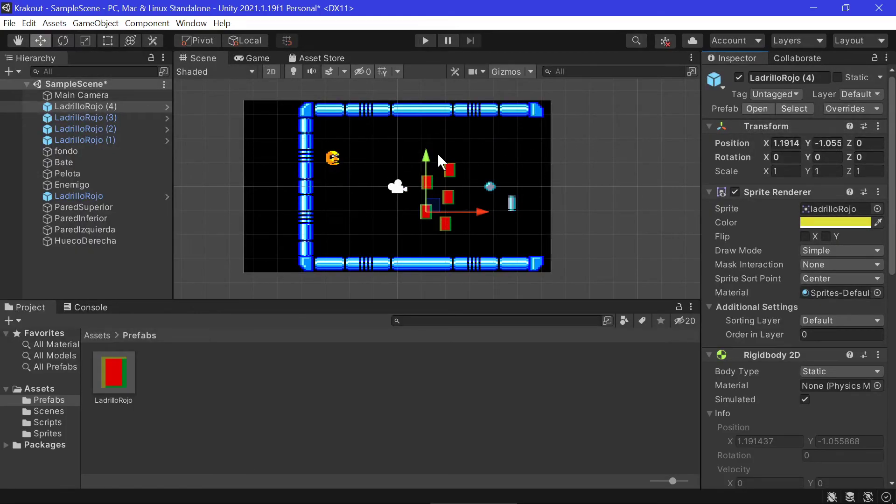
# Step: Set the LadrilloRojo prefab asset's Sprite Renderer color to white FFFFFF
pyautogui.click(110, 365)
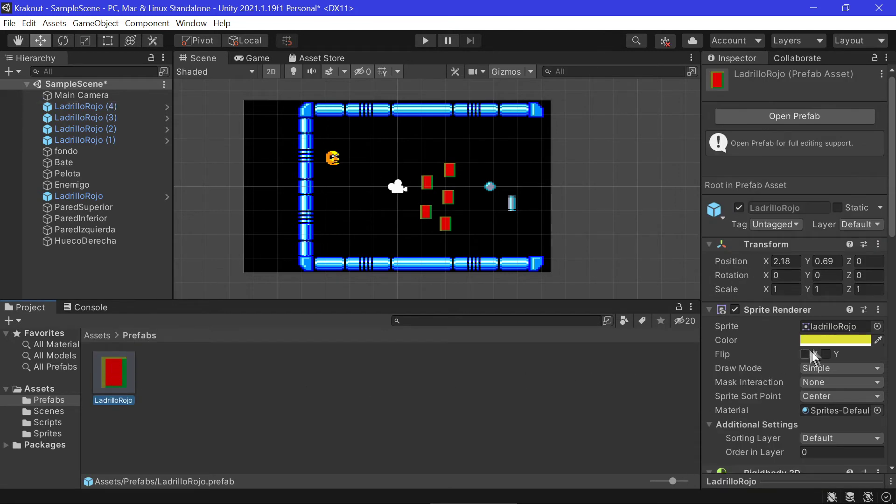
pyautogui.click(825, 339)
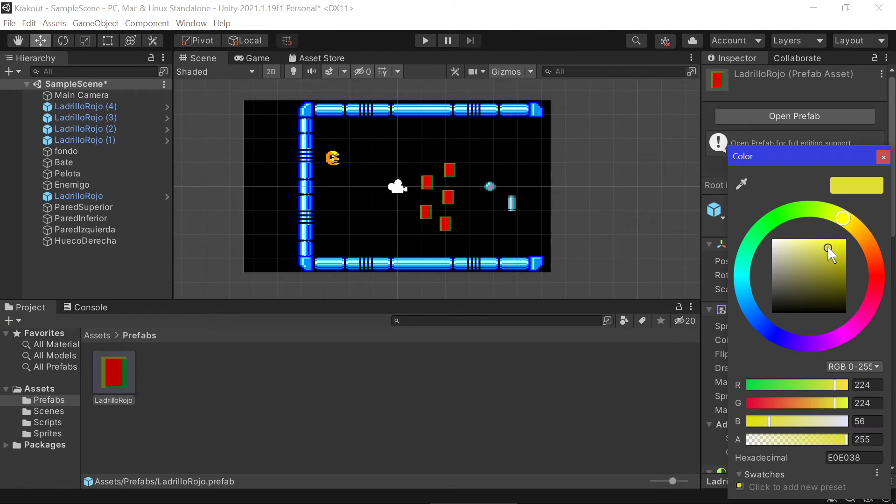
pyautogui.moveTo(828, 248); pyautogui.dragTo(768, 238)
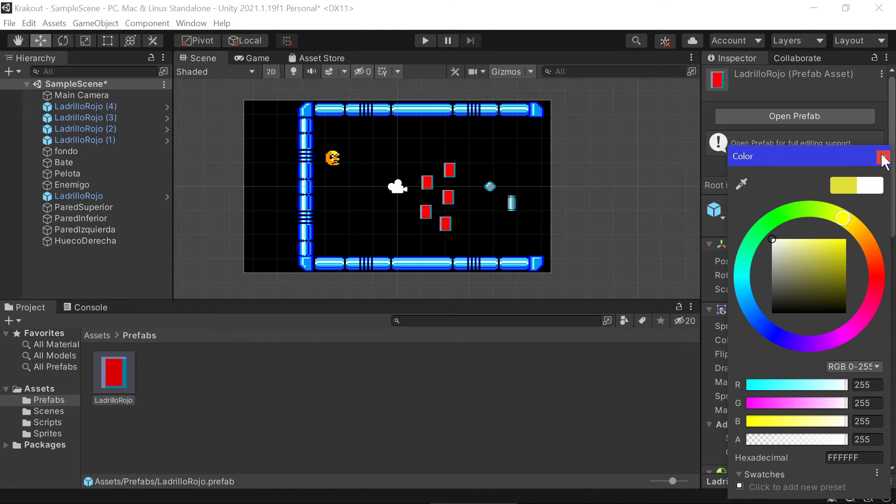
pyautogui.click(158, 364)
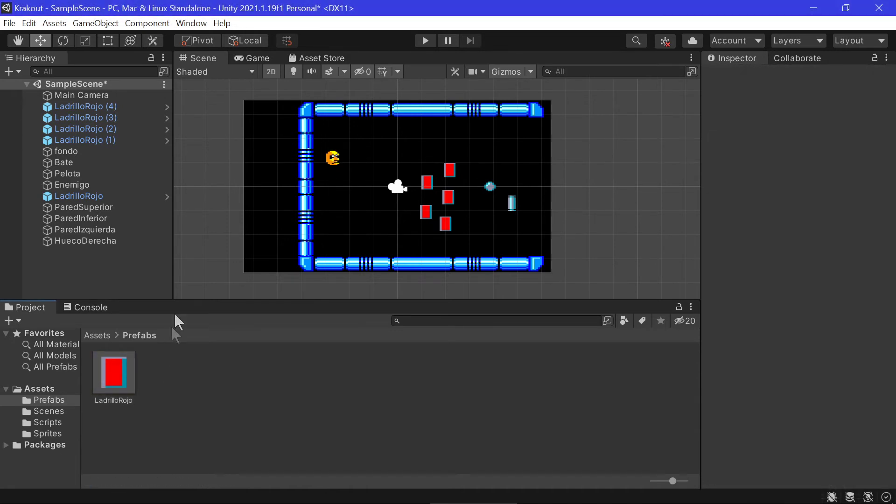
pyautogui.click(113, 139)
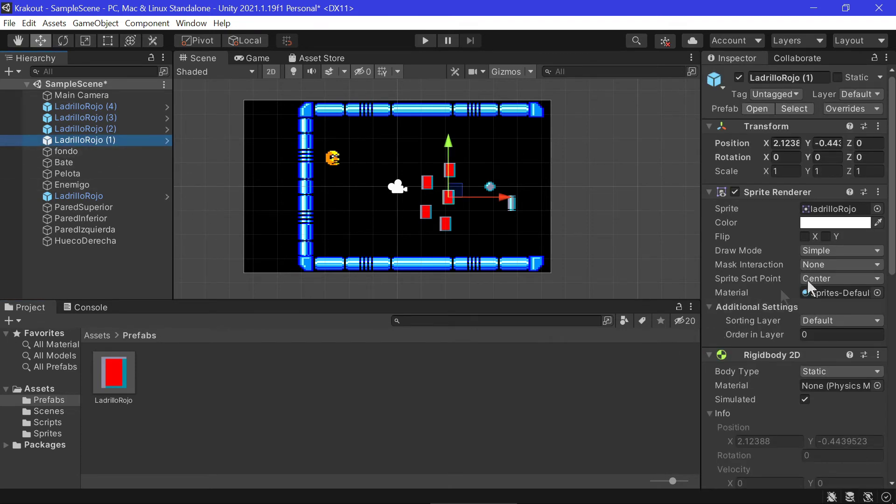
# Step: Check LadrilloRojo (1) for prefab overrides, then deselect it
pyautogui.click(877, 109)
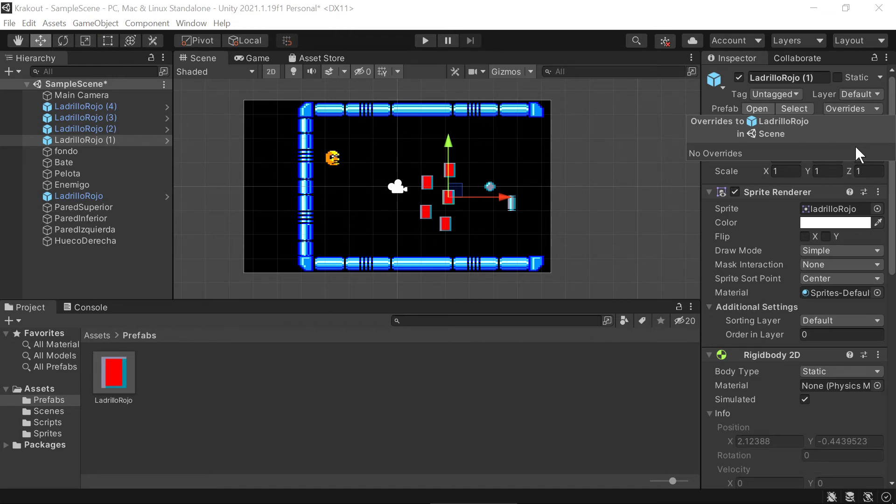
pyautogui.click(546, 382)
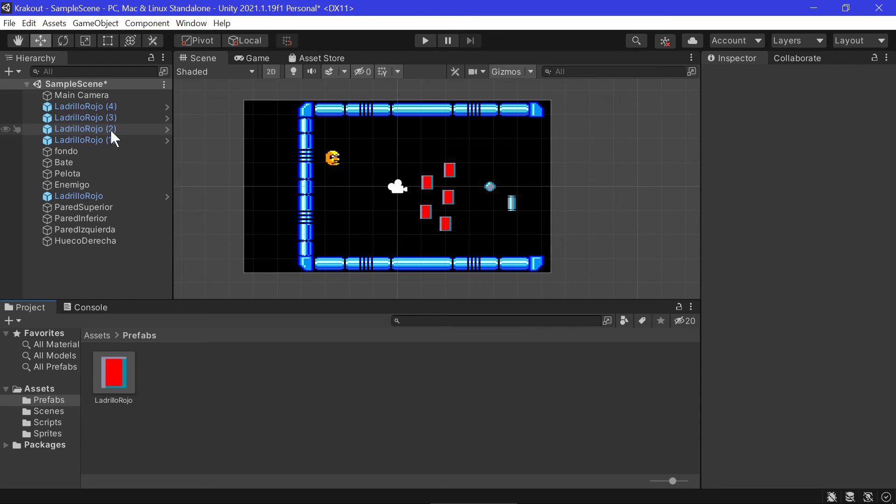
# Step: Create an empty object named Paredes and reset its Transform to the origin
pyautogui.rightClick(73, 260)
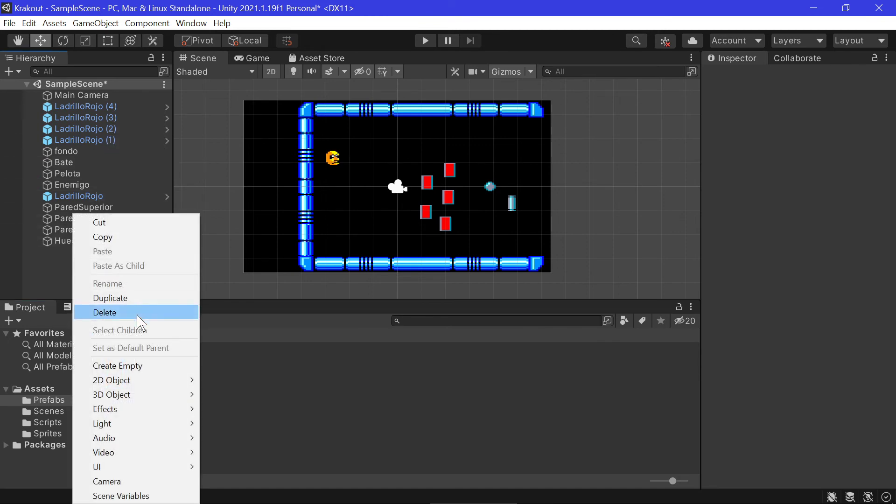
pyautogui.click(138, 367)
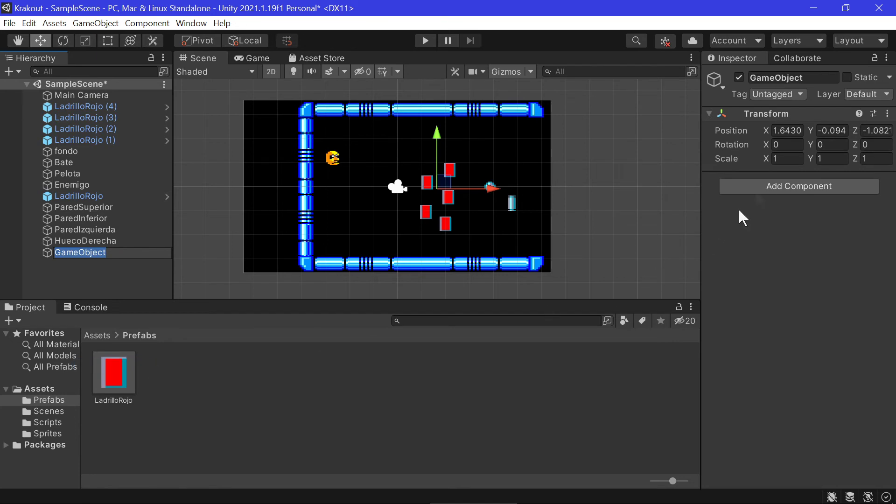
pyautogui.click(829, 78)
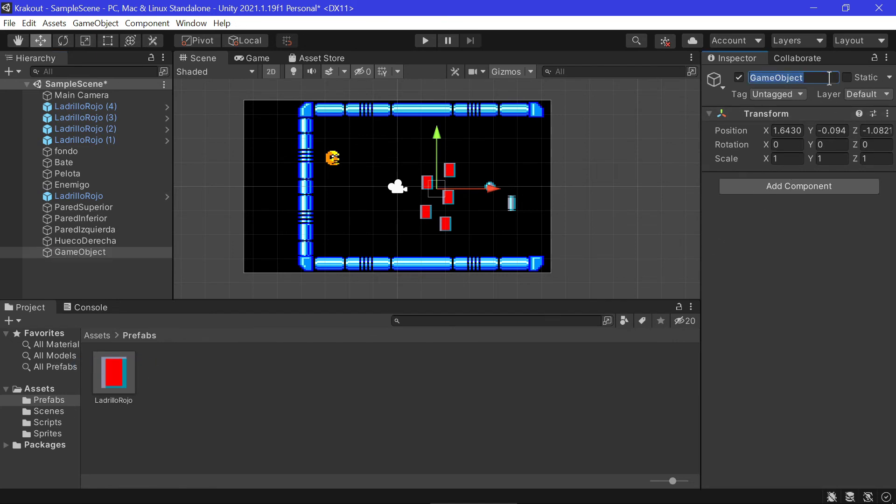
pyautogui.write('Paredes')
pyautogui.press('Return')
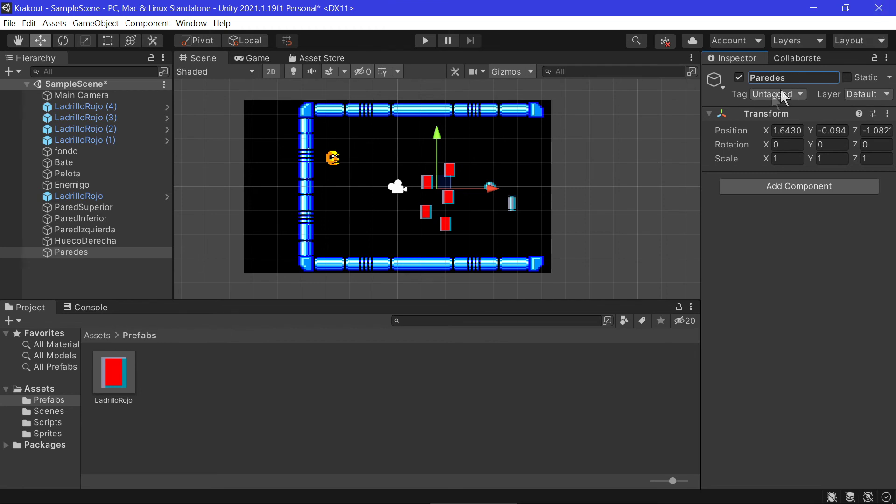
pyautogui.click(887, 114)
pyautogui.click(861, 133)
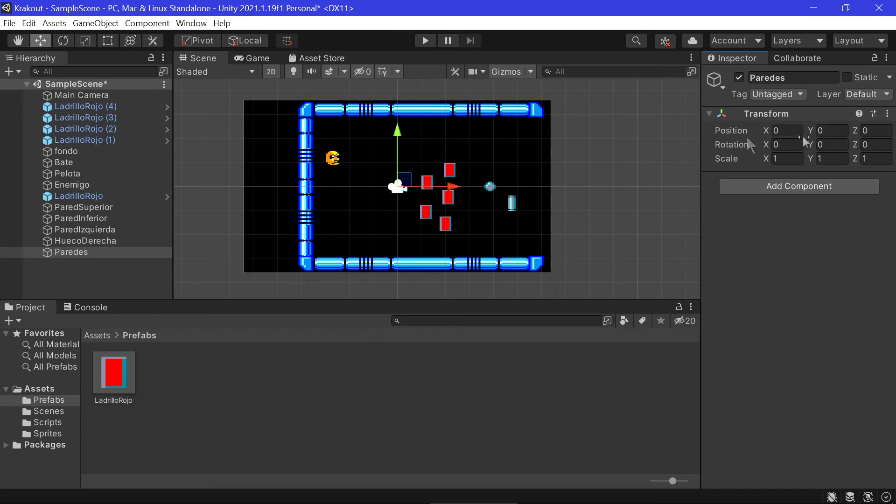
# Step: Parent ParedSuperior, ParedInferior and ParedIzquierda under Paredes
pyautogui.click(102, 212)
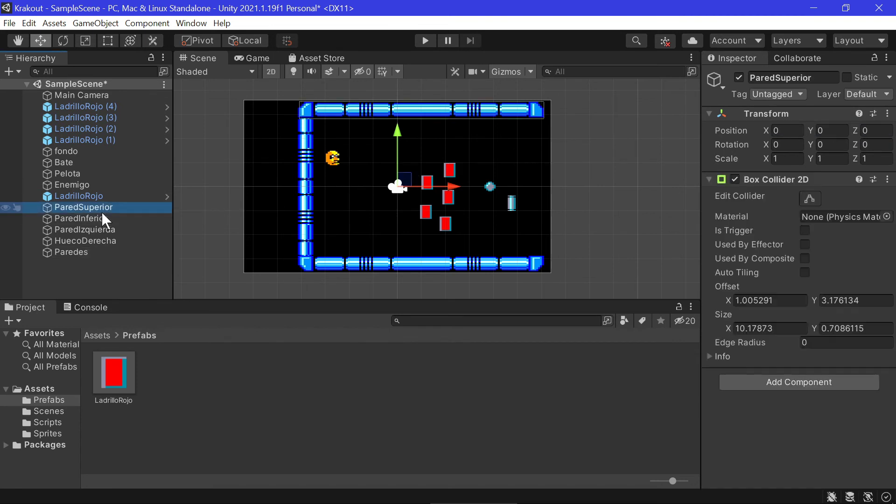
pyautogui.keyDown('ctrl'); pyautogui.click(99, 218); pyautogui.keyUp('ctrl')
pyautogui.keyDown('ctrl'); pyautogui.click(103, 229); pyautogui.keyUp('ctrl')
pyautogui.moveTo(92, 211)
pyautogui.mouseDown()
pyautogui.moveTo(84, 261)
pyautogui.moveTo(82, 253)
pyautogui.mouseUp()
pyautogui.click(35, 218)
pyautogui.click(36, 218)
pyautogui.click(36, 218)
pyautogui.click(35, 218)
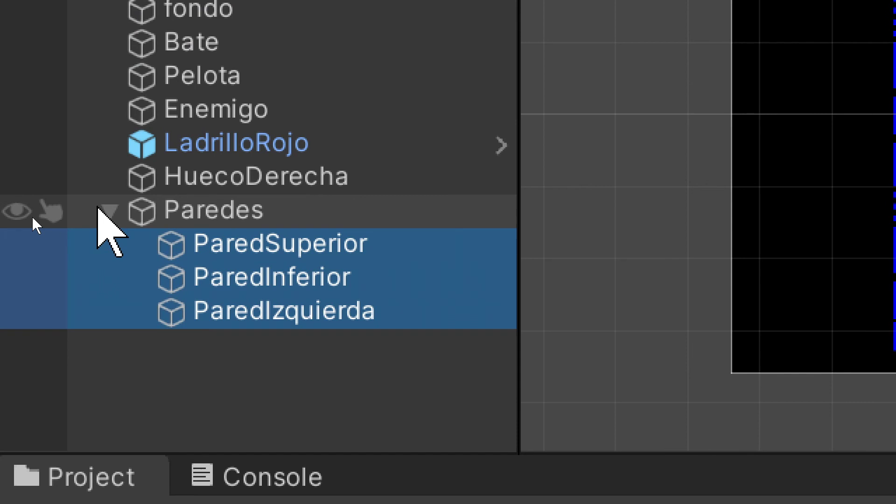
pyautogui.click(97, 208)
pyautogui.click(97, 208)
pyautogui.click(106, 214)
pyautogui.click(112, 214)
pyautogui.click(112, 214)
pyautogui.click(112, 214)
pyautogui.click(112, 214)
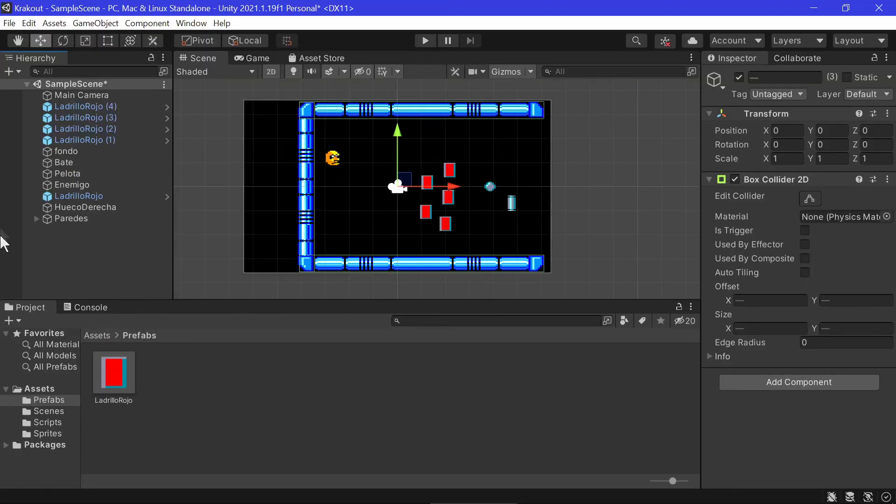
# Step: Create an empty object named Ladrillos and reset its Transform to the origin
pyautogui.rightClick(29, 242)
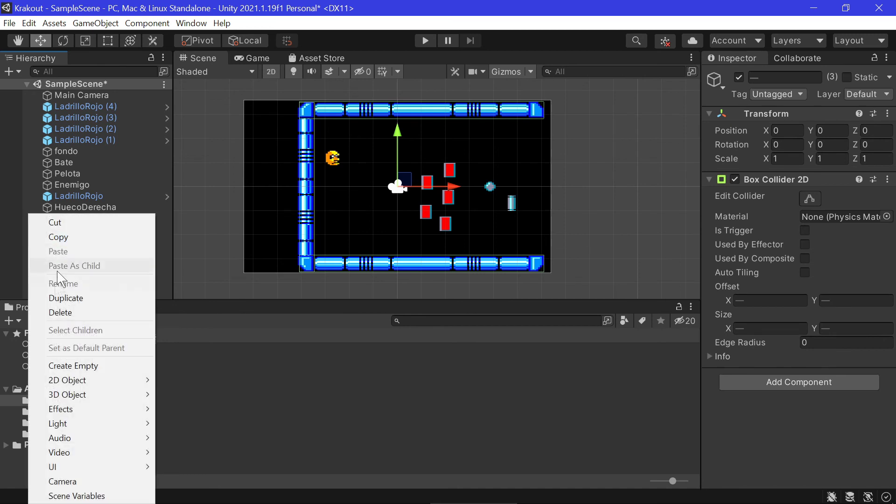
pyautogui.click(89, 367)
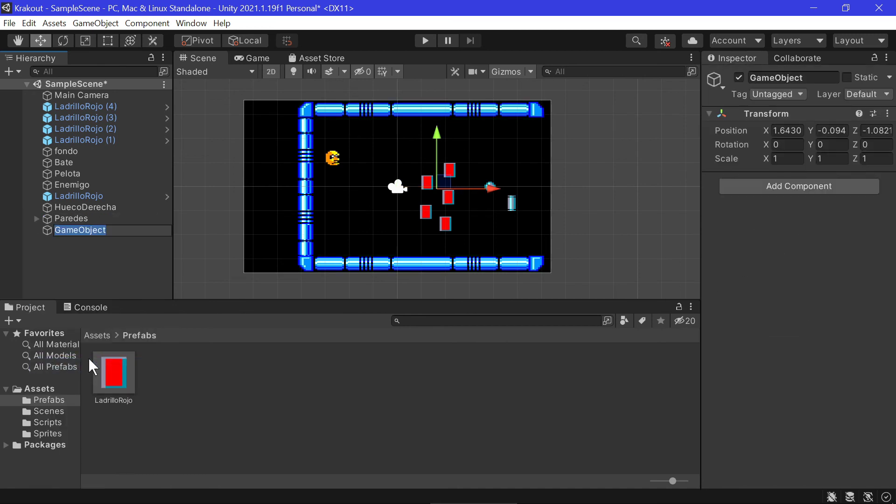
pyautogui.click(820, 78)
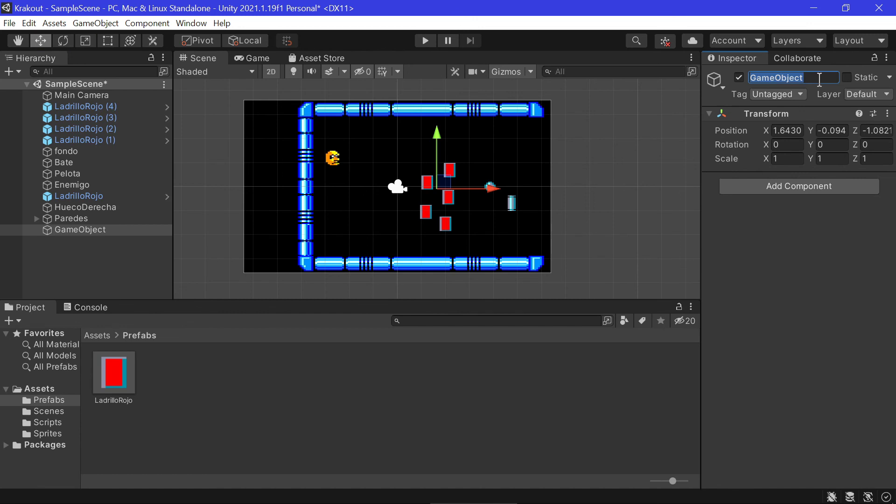
pyautogui.write('Ladri')
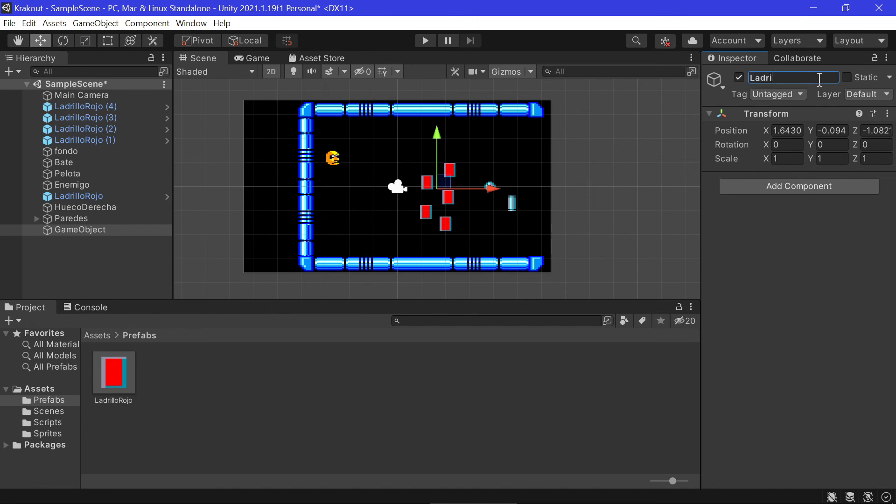
pyautogui.write('llos')
pyautogui.press('Return')
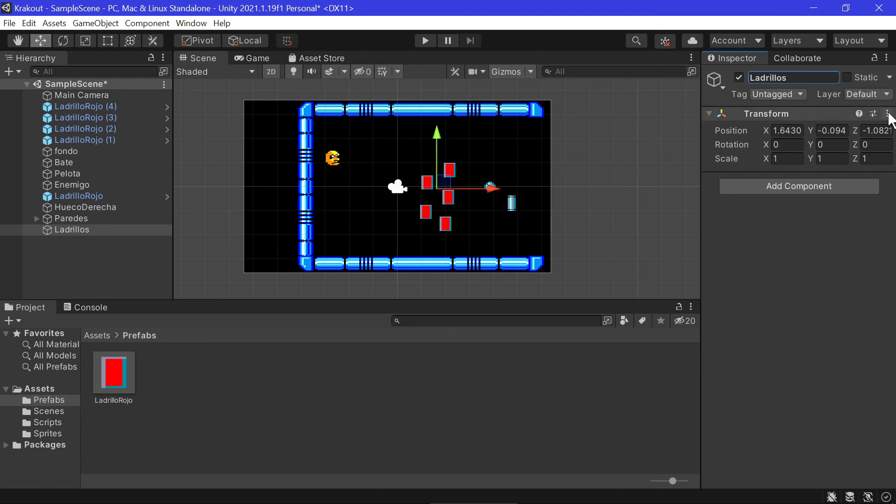
pyautogui.click(888, 114)
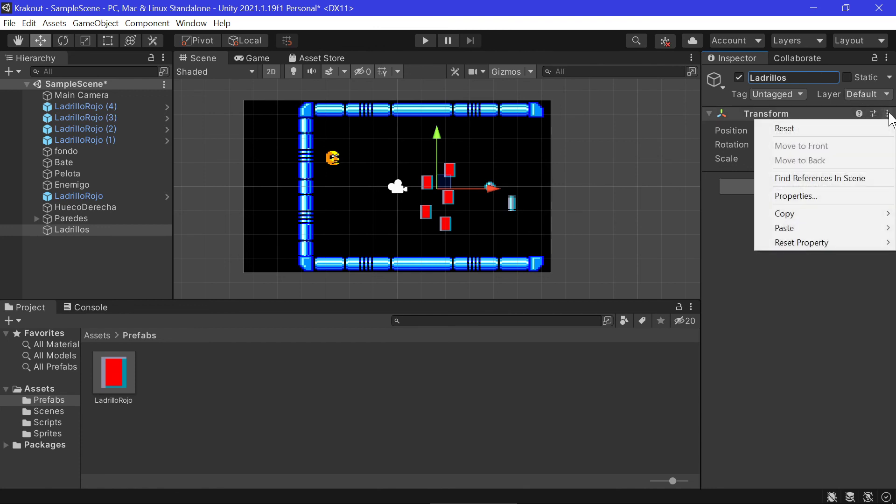
pyautogui.click(873, 130)
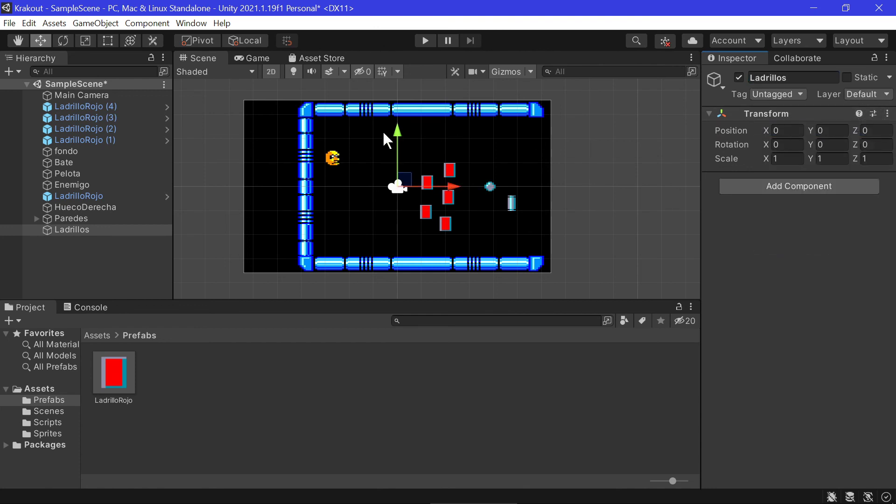
# Step: Parent LadrilloRojo and LadrilloRojo (1) through (4) under Ladrillos
pyautogui.click(91, 195)
pyautogui.keyDown('ctrl'); pyautogui.click(106, 141); pyautogui.keyUp('ctrl')
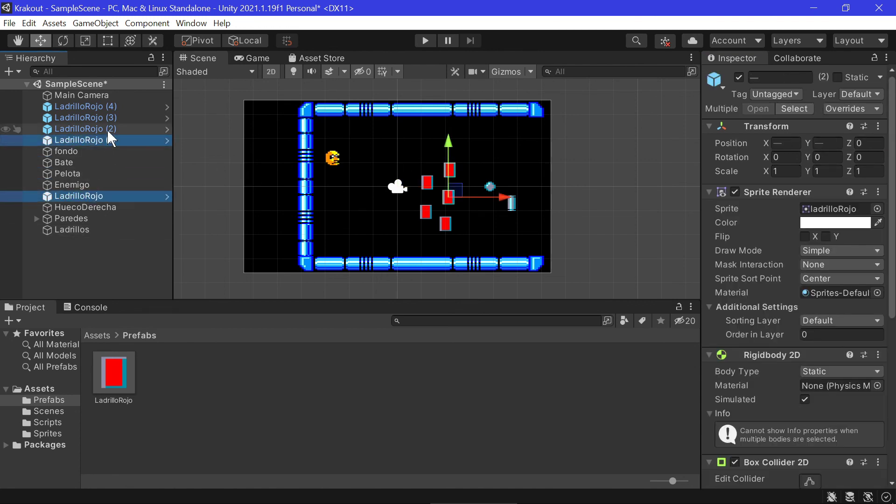
pyautogui.keyDown('ctrl'); pyautogui.click(107, 129); pyautogui.keyUp('ctrl')
pyautogui.keyDown('ctrl'); pyautogui.click(111, 118); pyautogui.keyUp('ctrl')
pyautogui.keyDown('ctrl'); pyautogui.click(113, 107); pyautogui.keyUp('ctrl')
pyautogui.moveTo(103, 117); pyautogui.dragTo(86, 229)
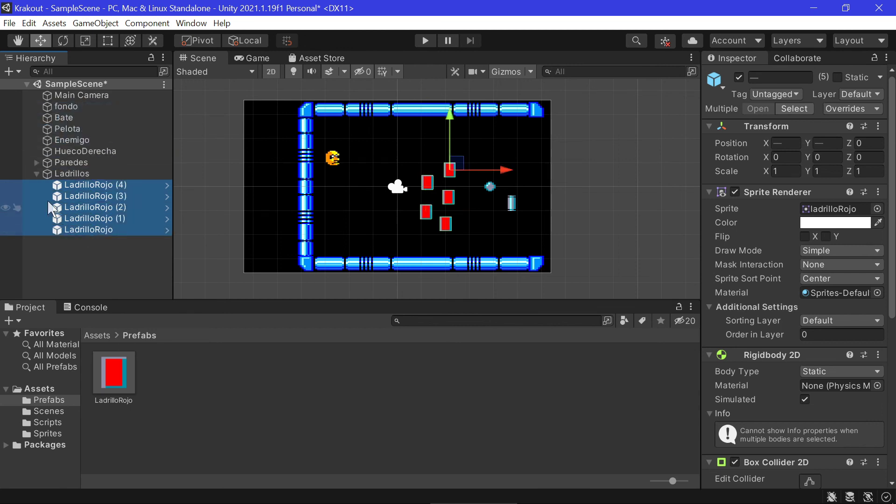
pyautogui.click(35, 174)
pyautogui.click(36, 174)
pyautogui.click(36, 174)
pyautogui.click(36, 174)
pyautogui.click(35, 174)
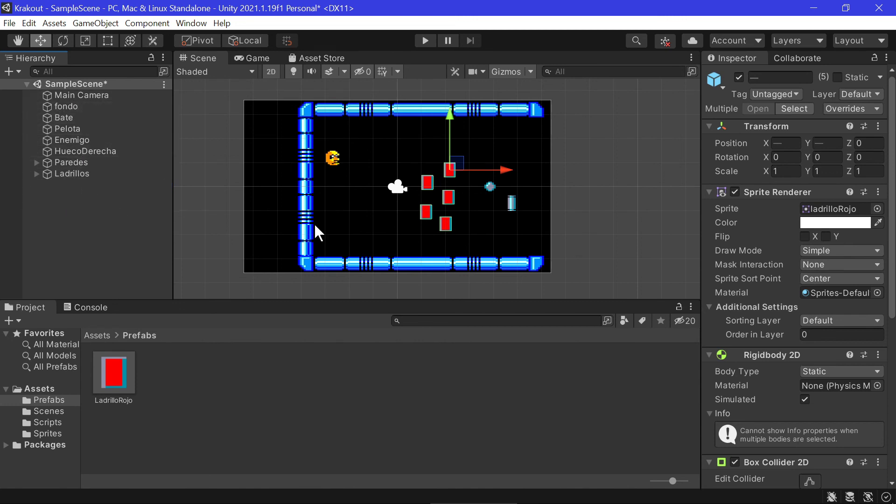
# Step: Nudge LadrilloRojo (1) right, then drag LadrilloRojo (2) along X to 2.18 under the right brick column
pyautogui.click(449, 198)
pyautogui.moveTo(503, 200); pyautogui.dragTo(504, 202)
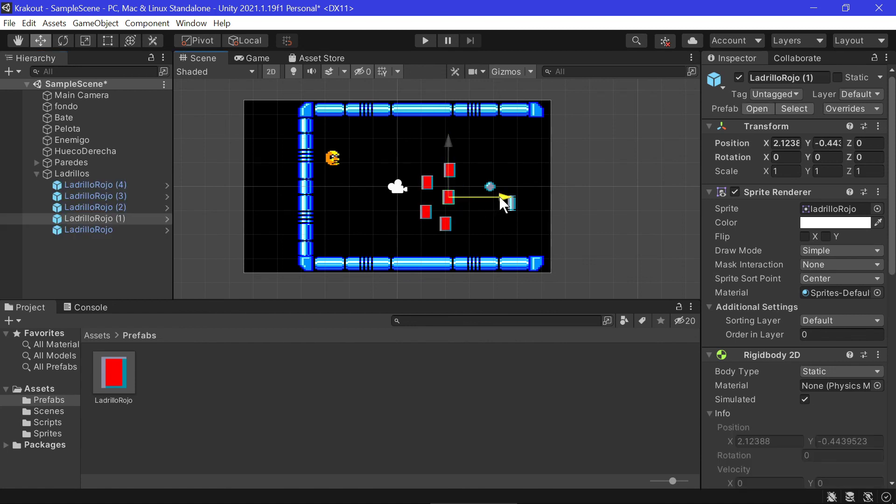
pyautogui.click(441, 225)
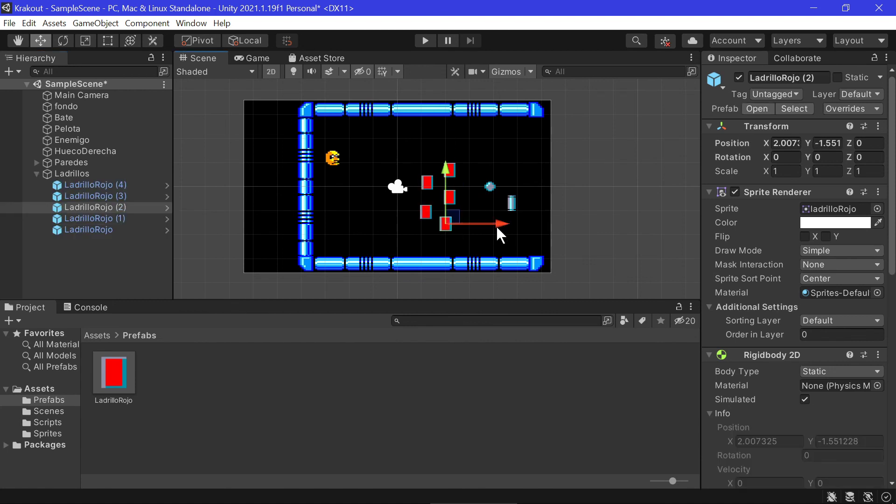
pyautogui.moveTo(498, 223); pyautogui.dragTo(506, 225)
pyautogui.moveTo(499, 222); pyautogui.dragTo(499, 223)
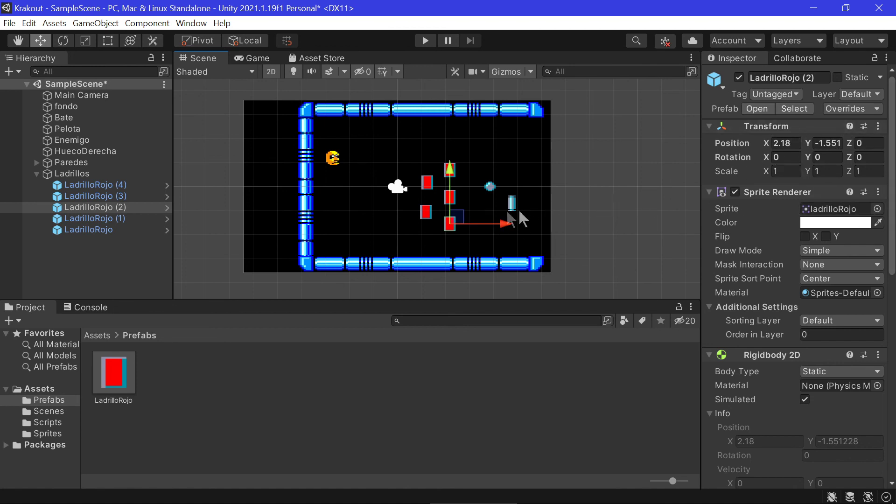
pyautogui.click(426, 211)
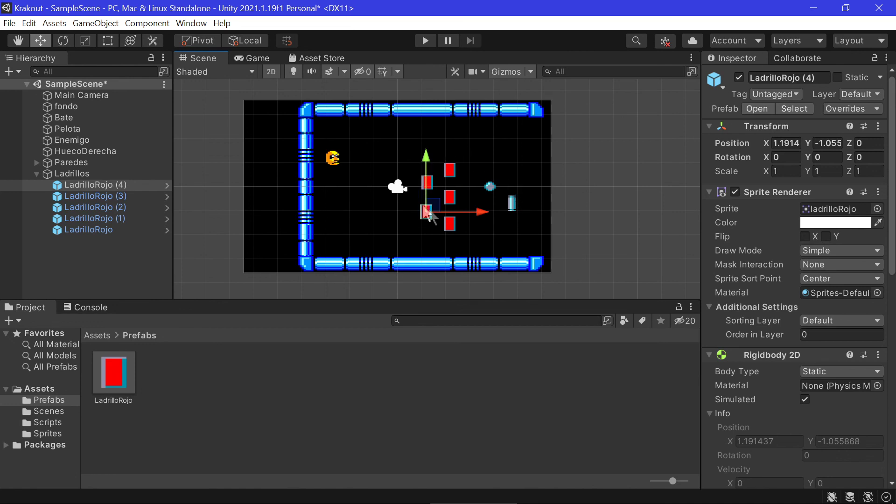